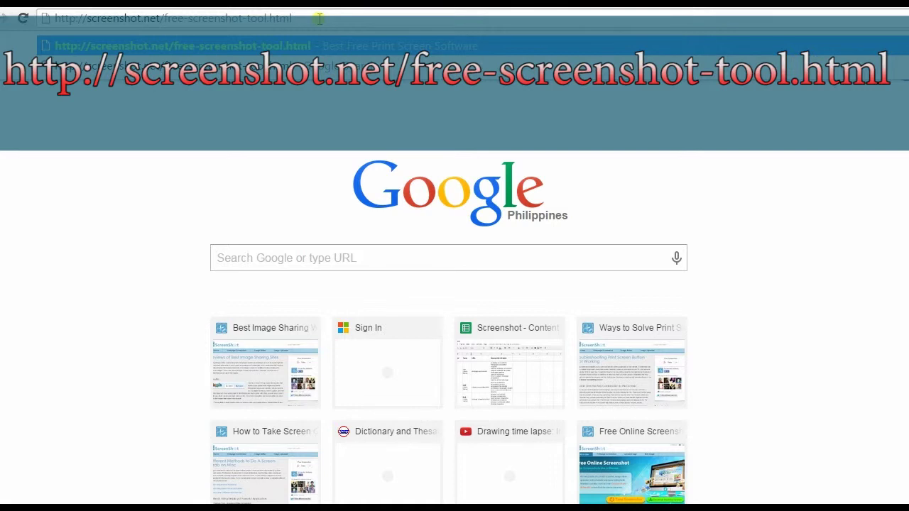
Open screenshot.net/free-screenshot-tool.html and highlight the heading of the first listed tool, Free Screenshot Capture.
key(Return)
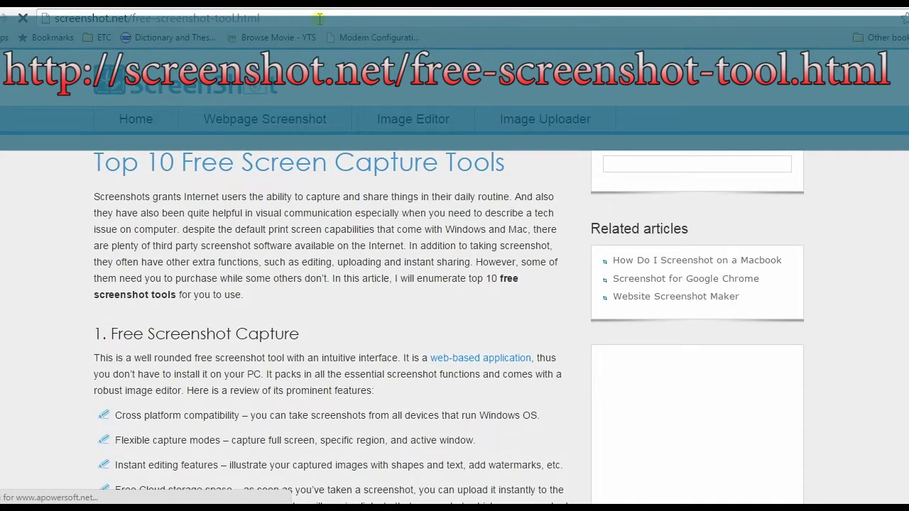
scroll(114, 148, down, 3)
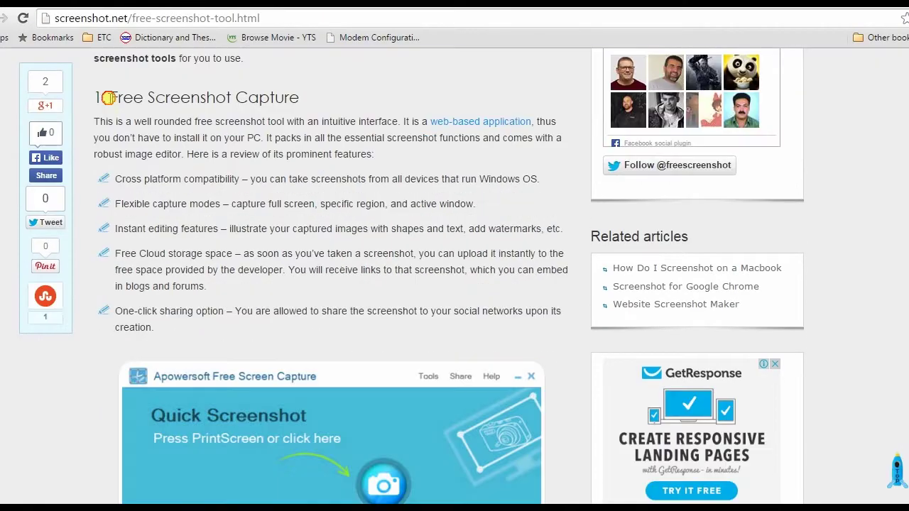
drag(109, 98, 311, 102)
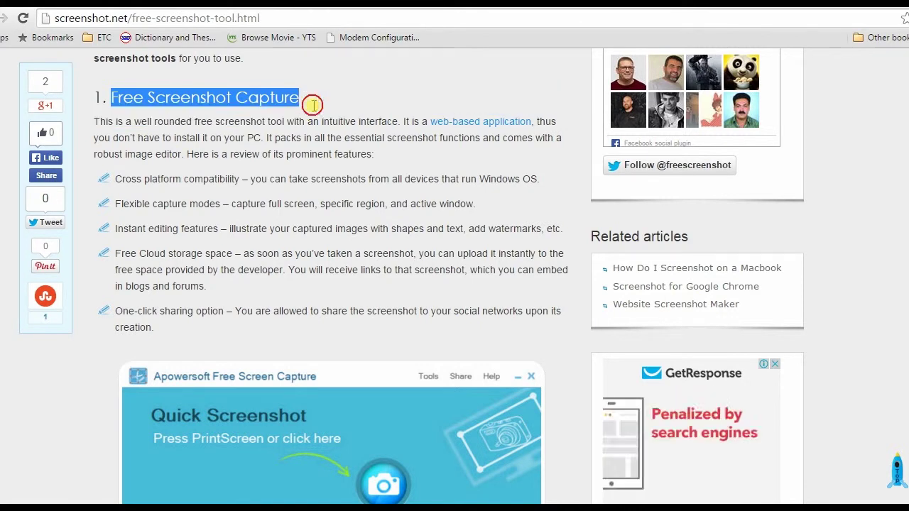
Follow the link to the web-based application and launch its Take Screenshot tool.
click(476, 124)
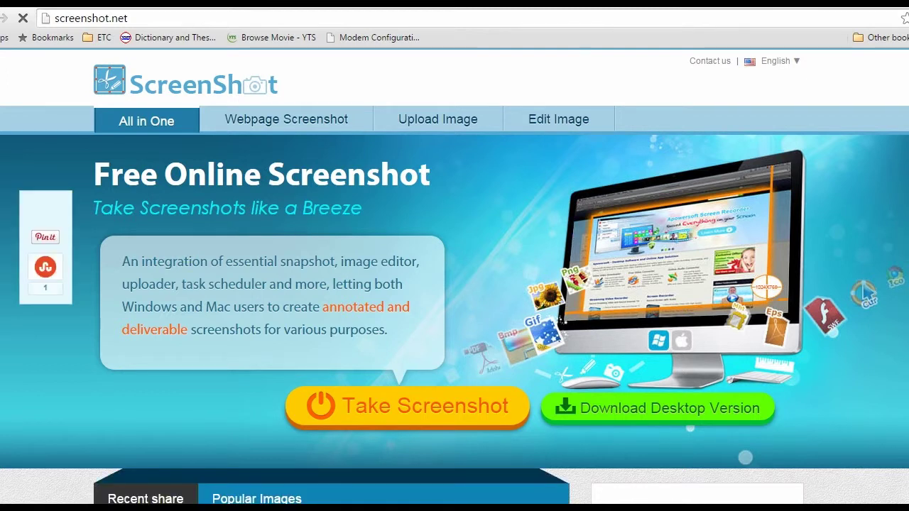
scroll(417, 272, down, 2)
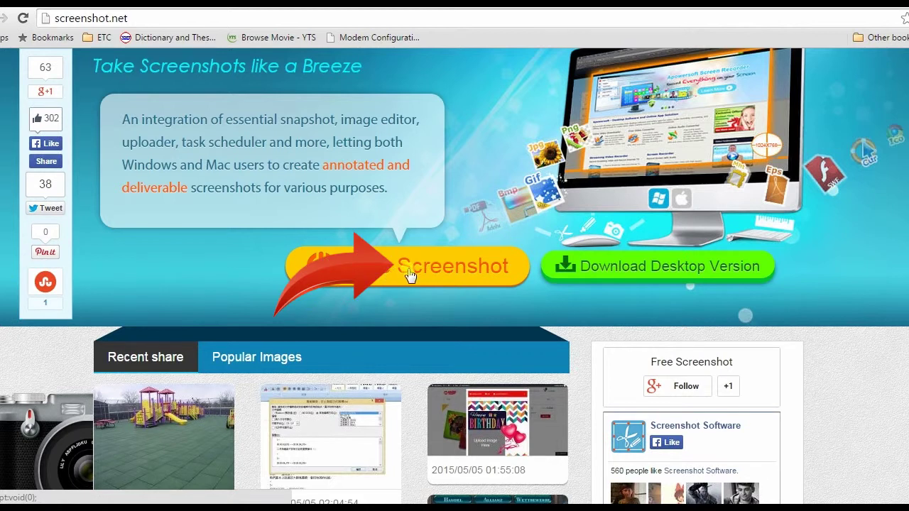
click(415, 278)
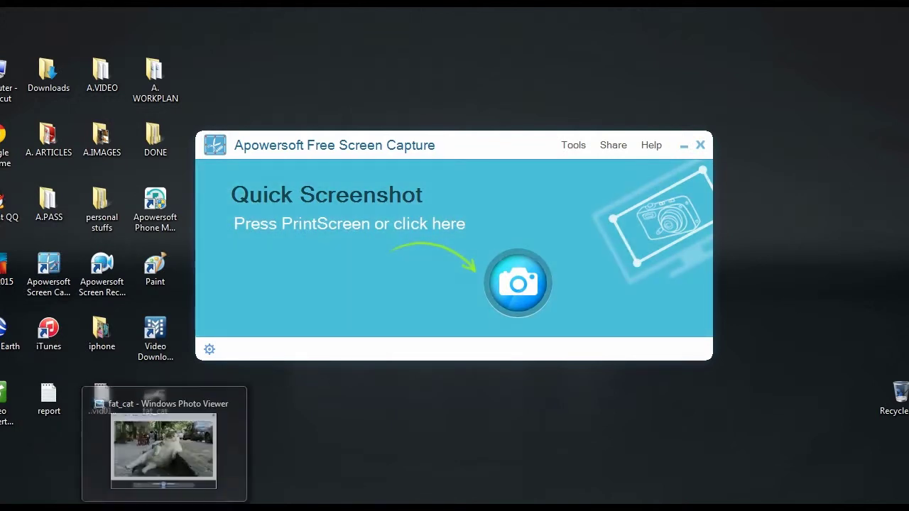
Bring up the fat_cat photo and capture a 625 x 348 region covering it with Apowersoft Free Screen Capture.
click(163, 455)
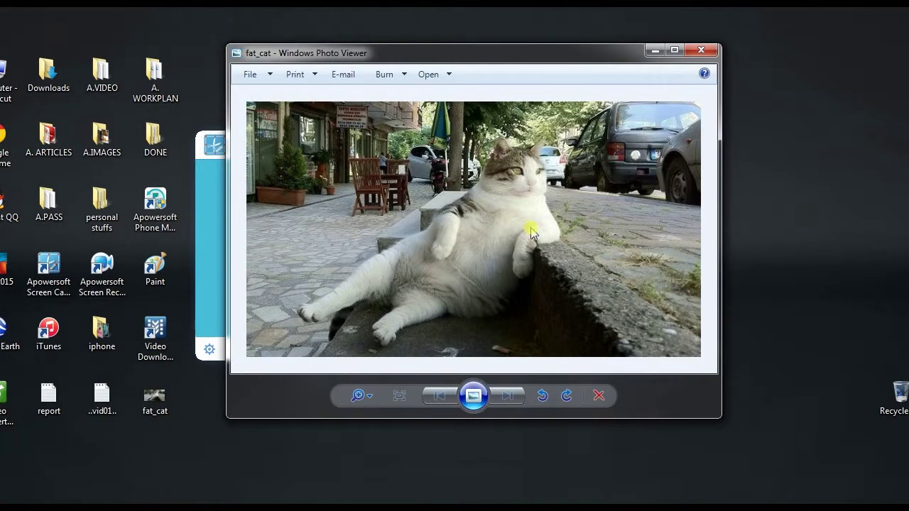
click(211, 178)
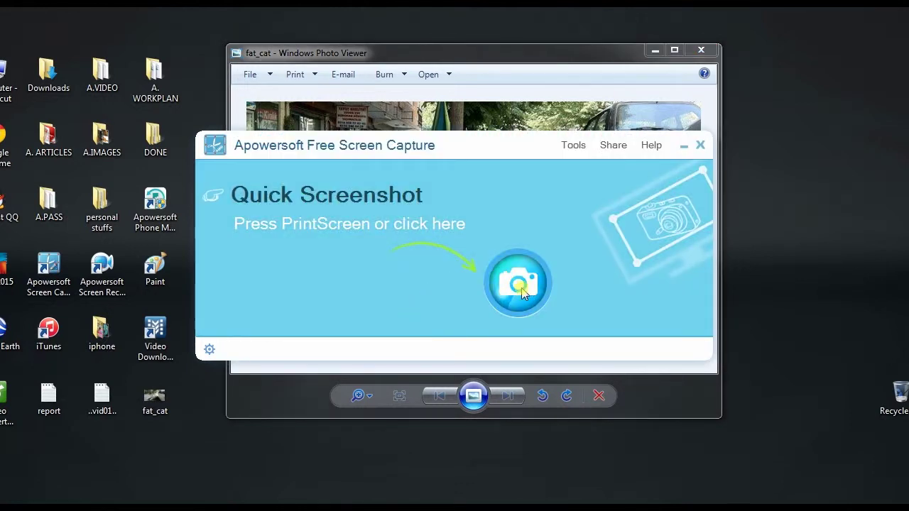
click(520, 287)
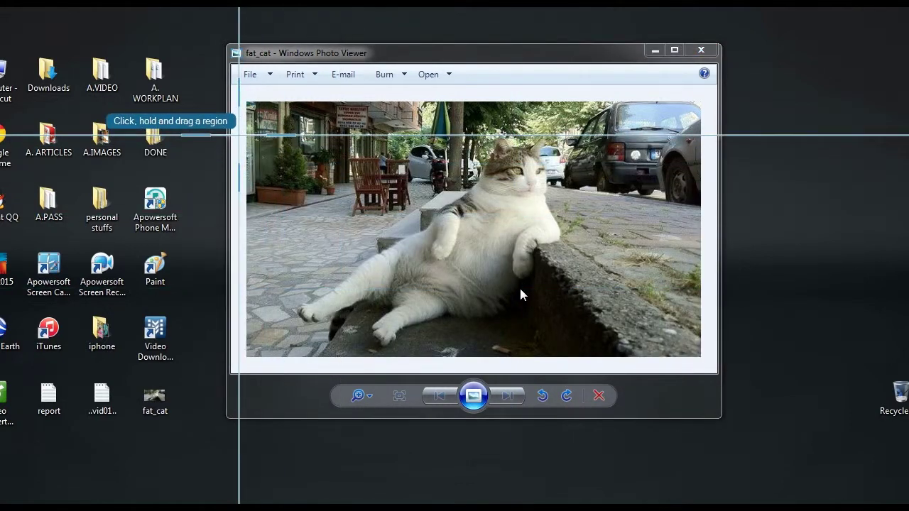
mouse_move(254, 104)
mouse_down()
mouse_move(369, 204)
mouse_move(589, 320)
mouse_move(699, 350)
mouse_up()
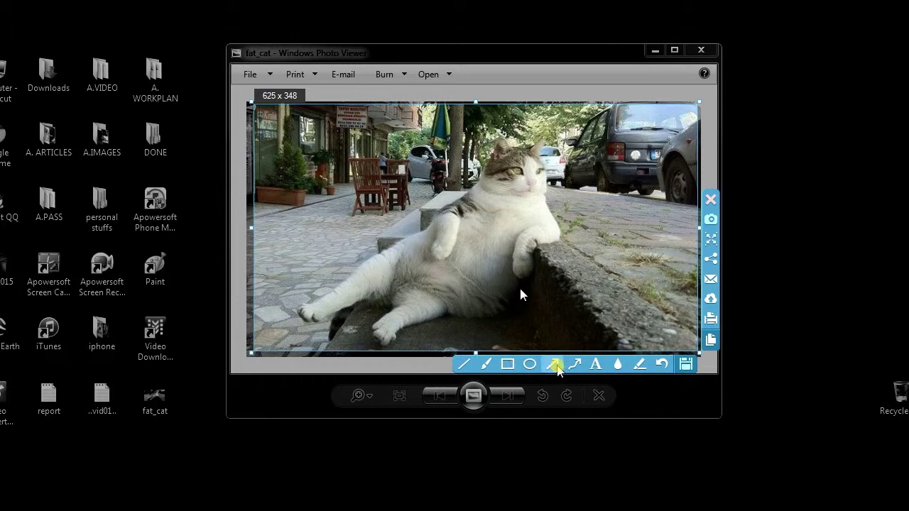
Annotate the capture with a red arrow pointing at the cat and the text "what's up guys!!!" framed by a red rectangle.
click(554, 364)
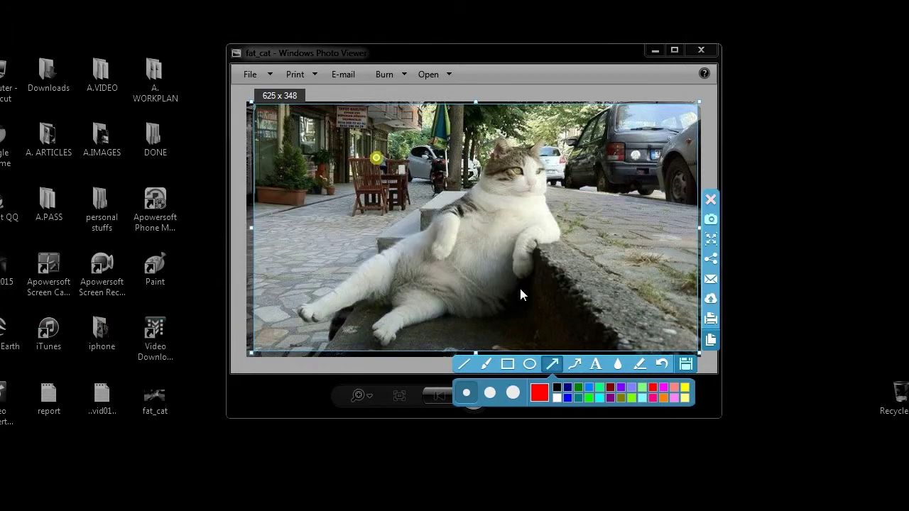
drag(377, 154, 482, 198)
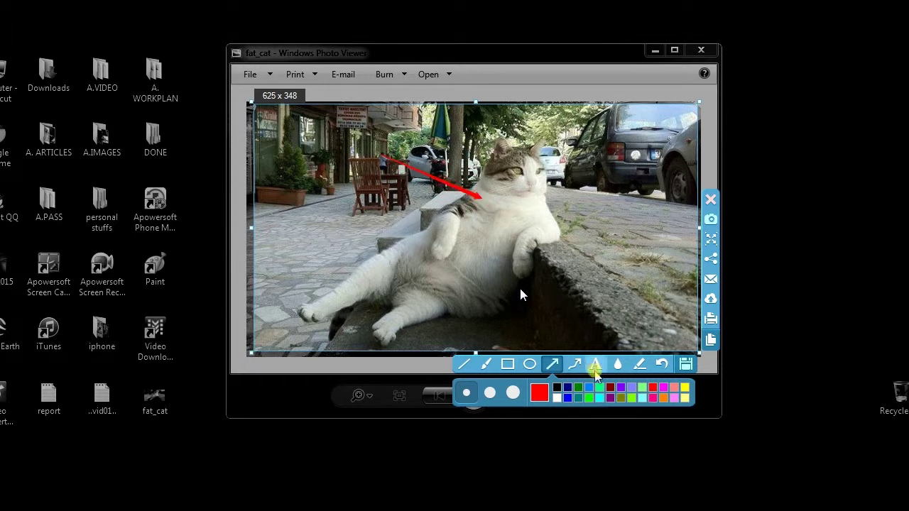
click(595, 365)
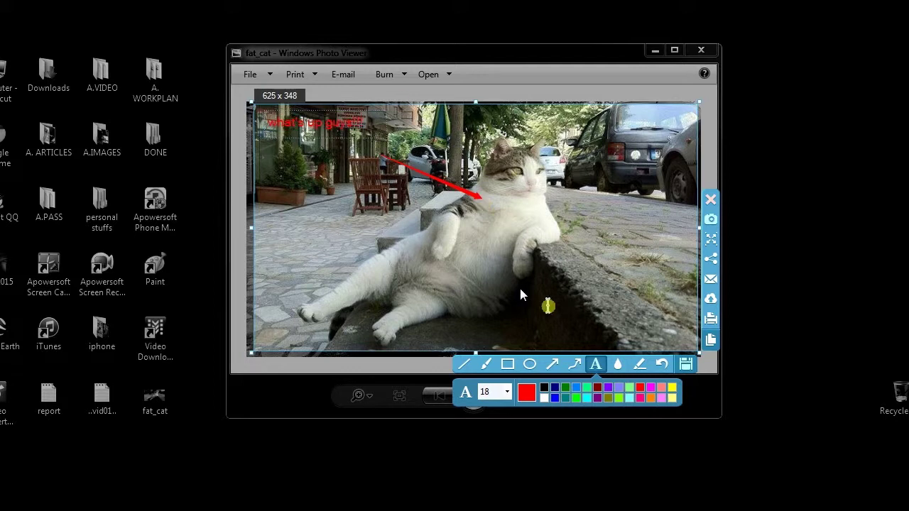
click(507, 364)
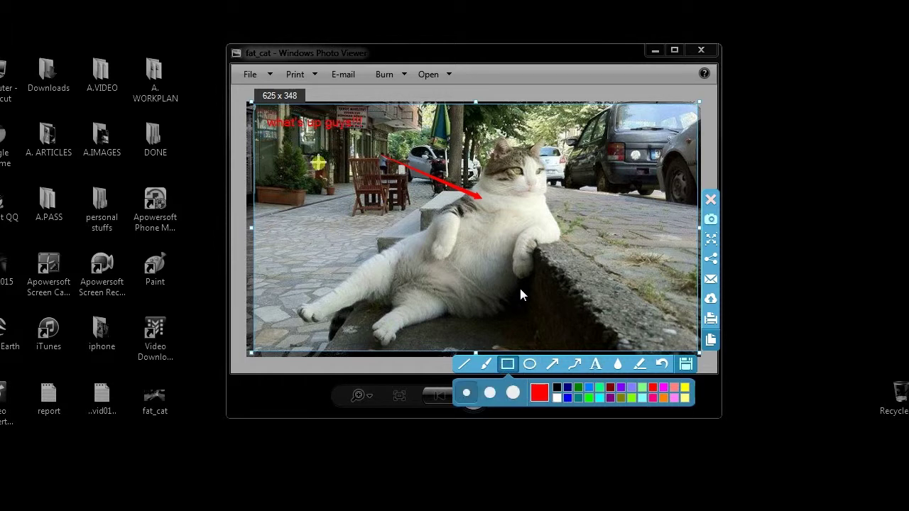
drag(262, 115, 371, 133)
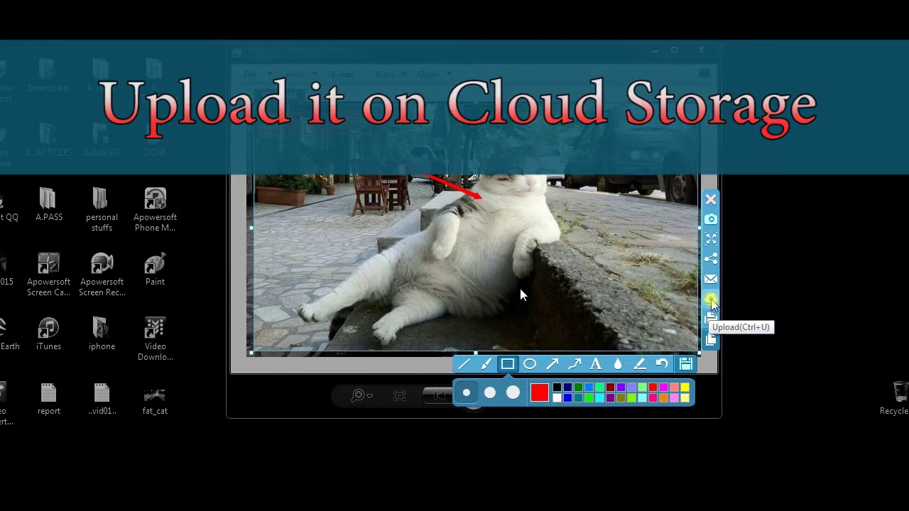
Upload the annotated capture to Screenshot.net with the title "cute cat" and no password.
click(711, 301)
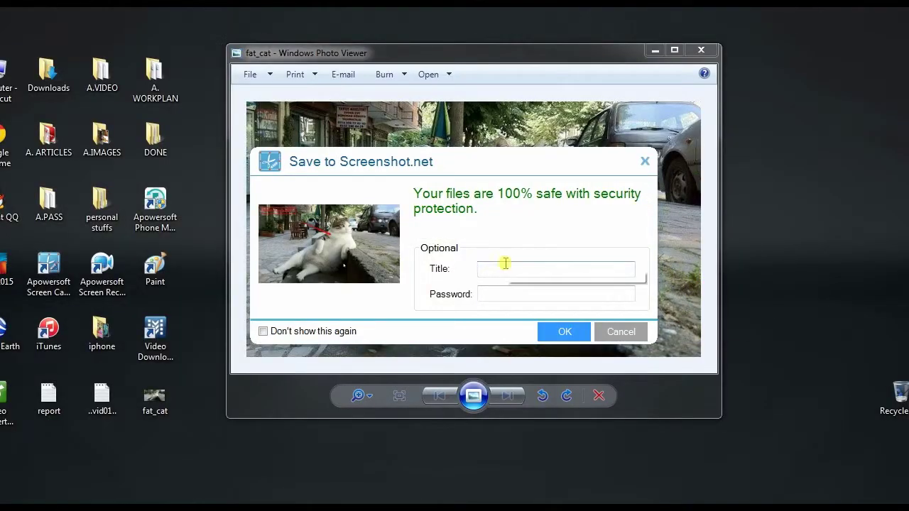
click(504, 268)
text(cute cat)
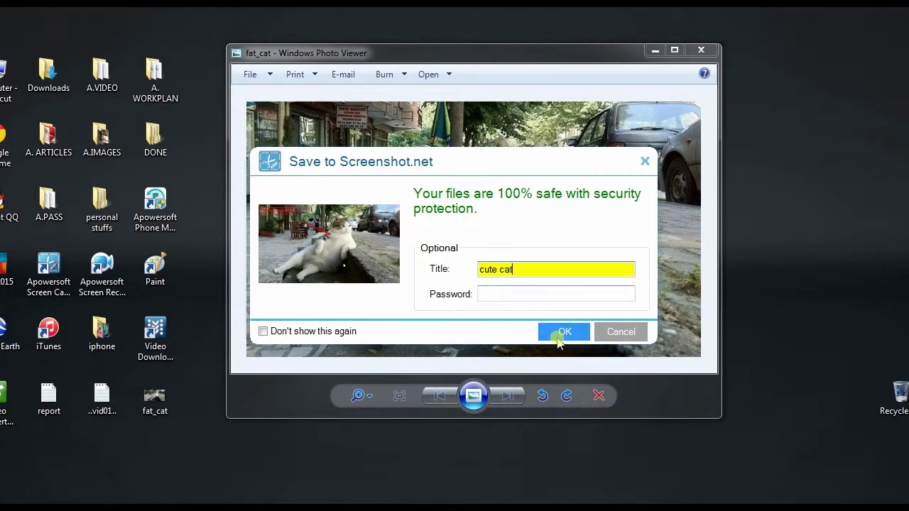
click(564, 332)
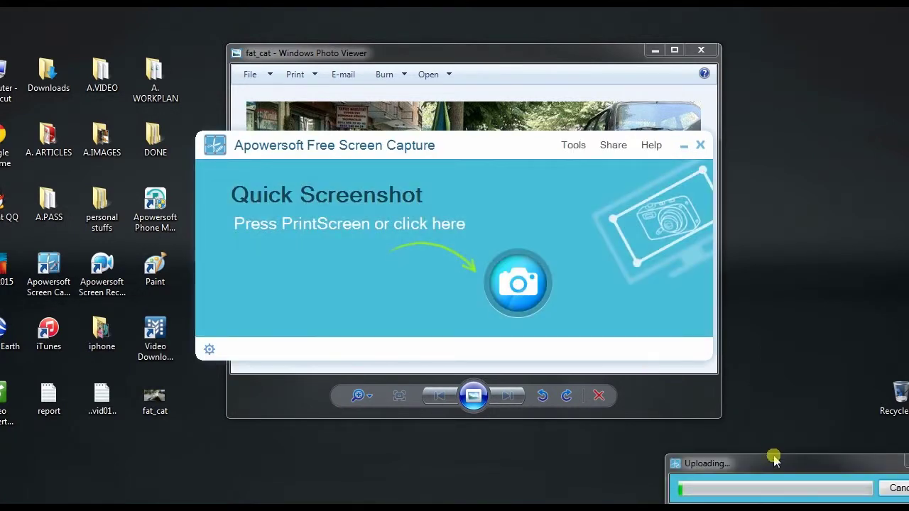
drag(771, 462, 462, 260)
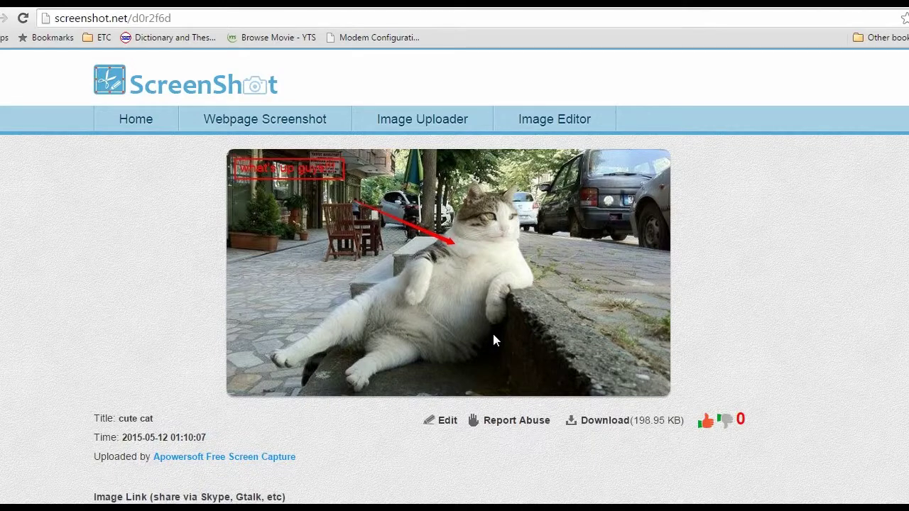
Share the uploaded image's link on your own Facebook timeline with friends, and open the link from the post.
scroll(495, 340, down, 4)
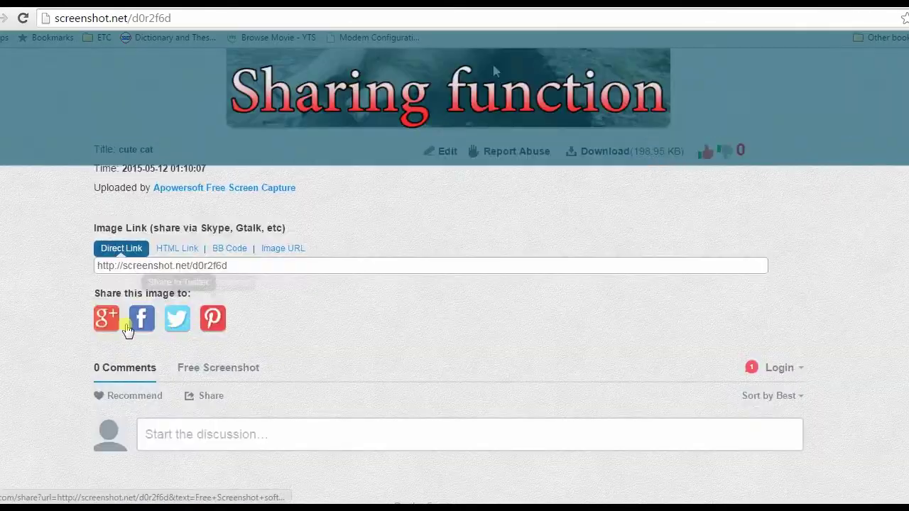
click(141, 320)
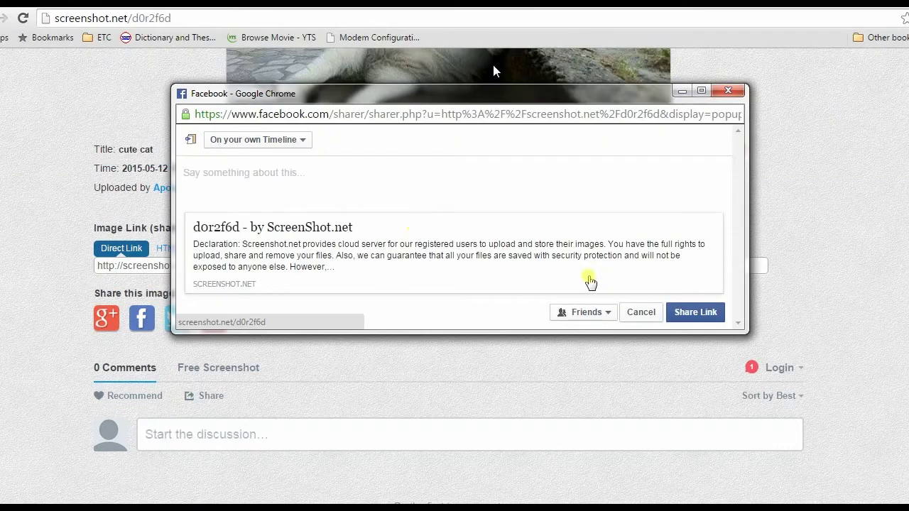
click(702, 316)
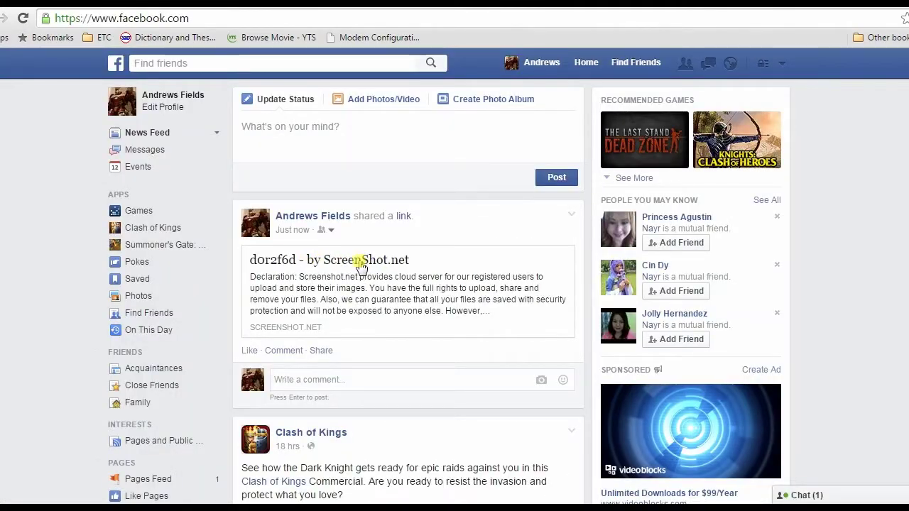
click(346, 265)
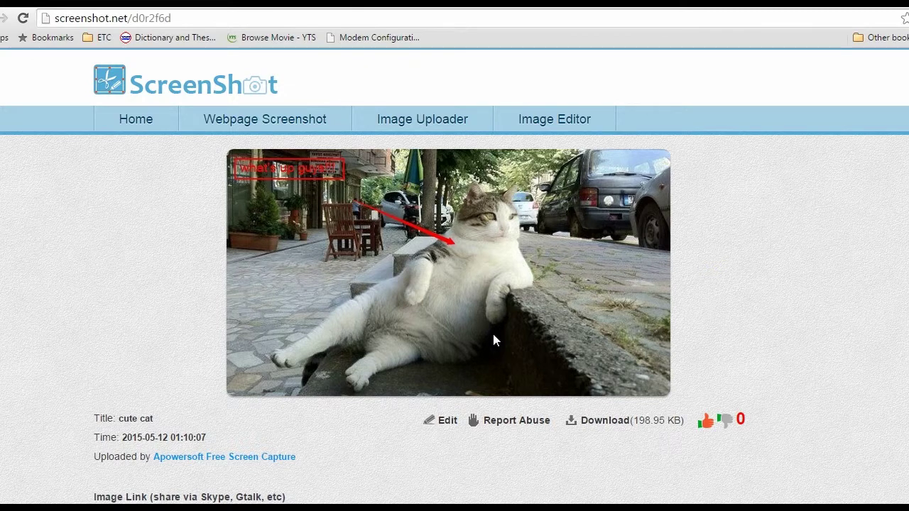
Open the uploaded image in the online editor and draw black sketchy pencil strokes around the parked cars.
scroll(492, 312, down, 1)
scroll(462, 320, down, 2)
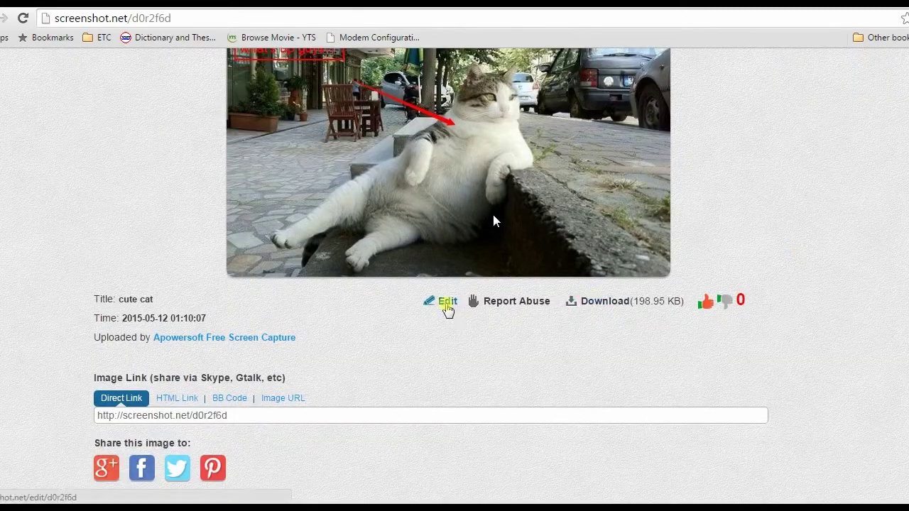
click(440, 307)
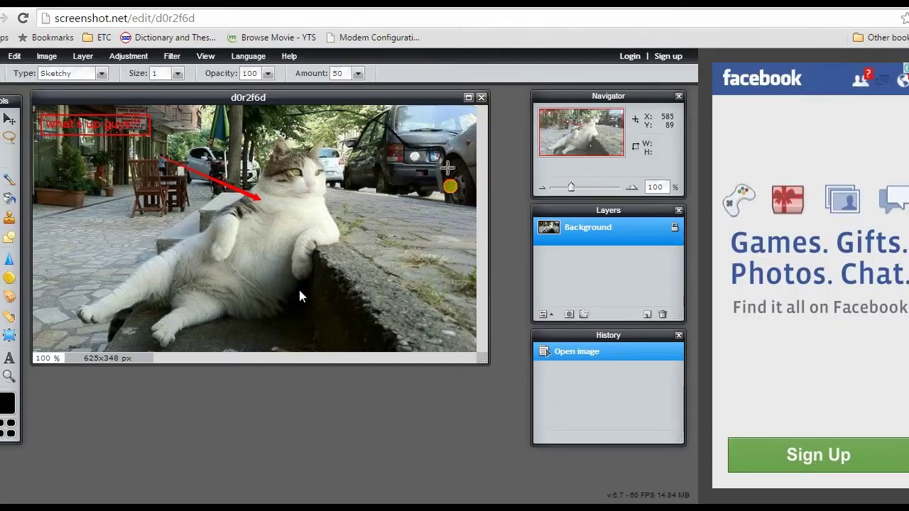
click(350, 146)
mouse_move(353, 146)
mouse_down()
mouse_move(292, 128)
mouse_move(362, 139)
mouse_move(465, 199)
mouse_up()
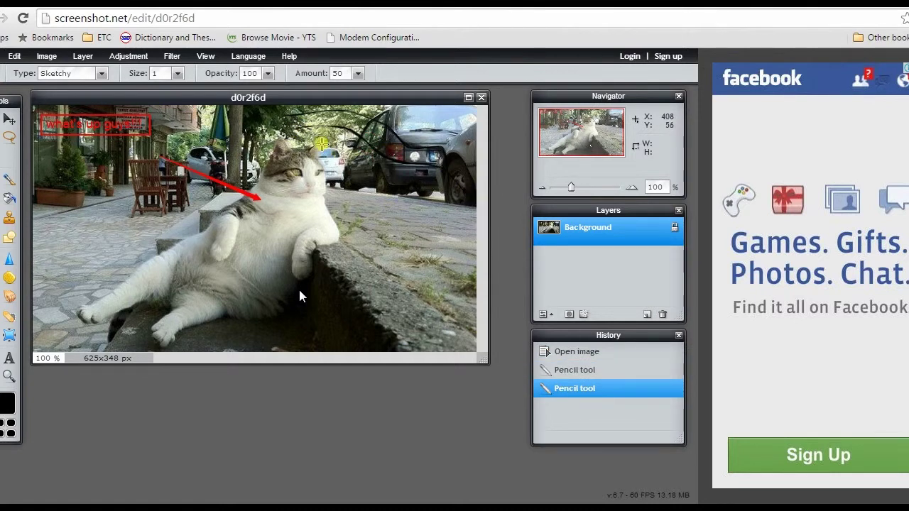
mouse_move(392, 188)
mouse_down()
mouse_move(432, 220)
mouse_move(439, 258)
mouse_up()
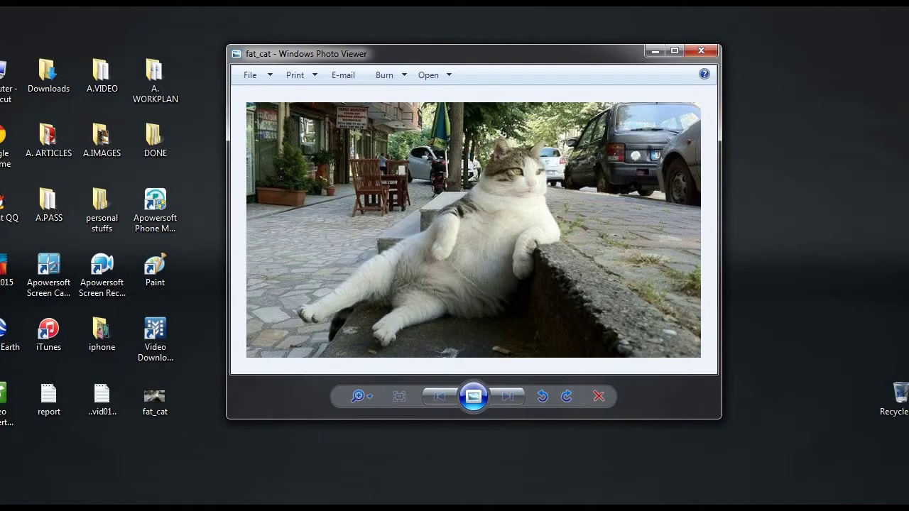
Capture the region covering the cat photo with Greenshot.
right_click(822, 506)
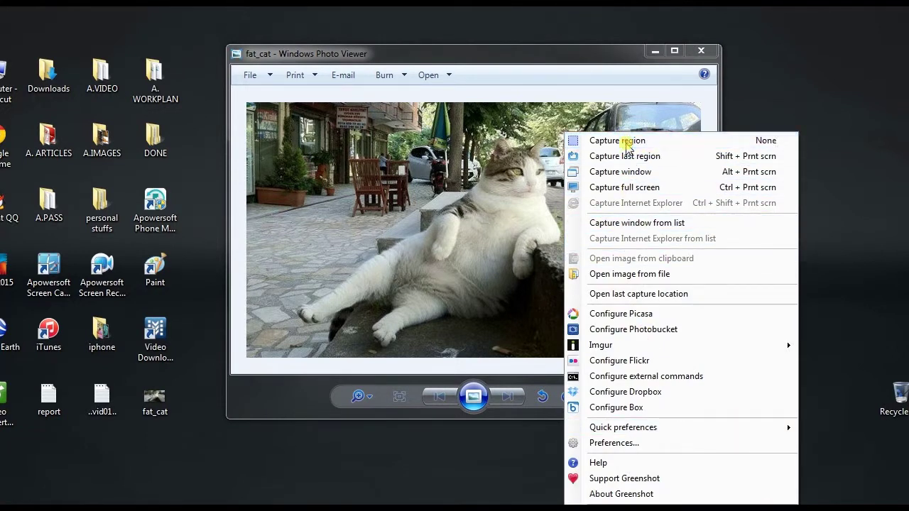
click(631, 140)
drag(250, 105, 700, 352)
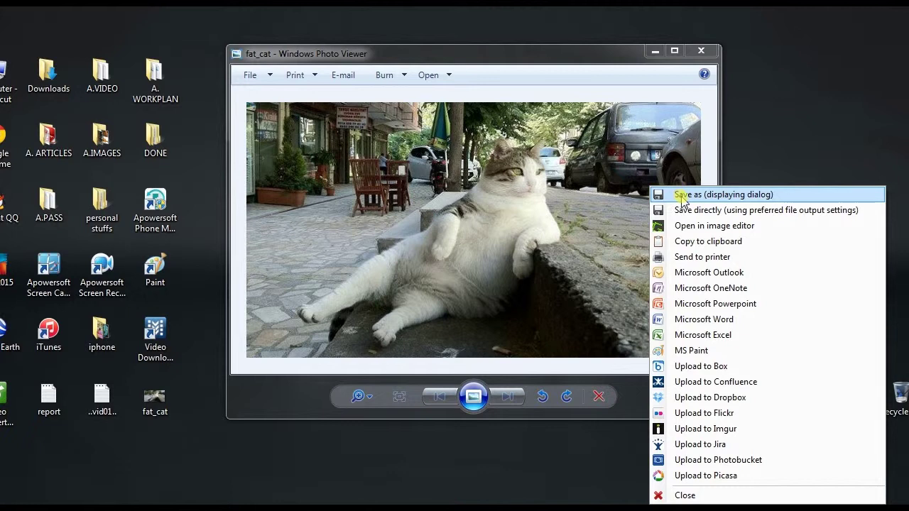
Save the Greenshot capture to the Desktop as a PNG file named "cattttt".
click(703, 196)
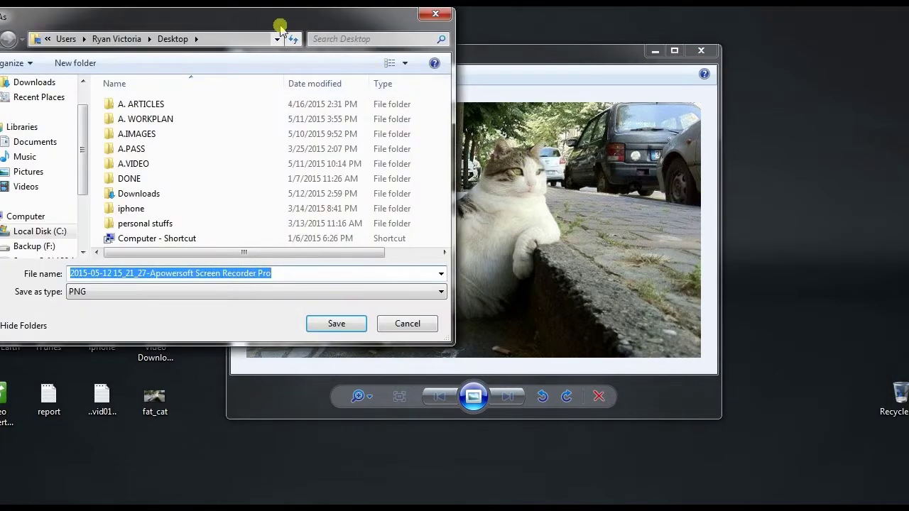
drag(319, 41, 465, 55)
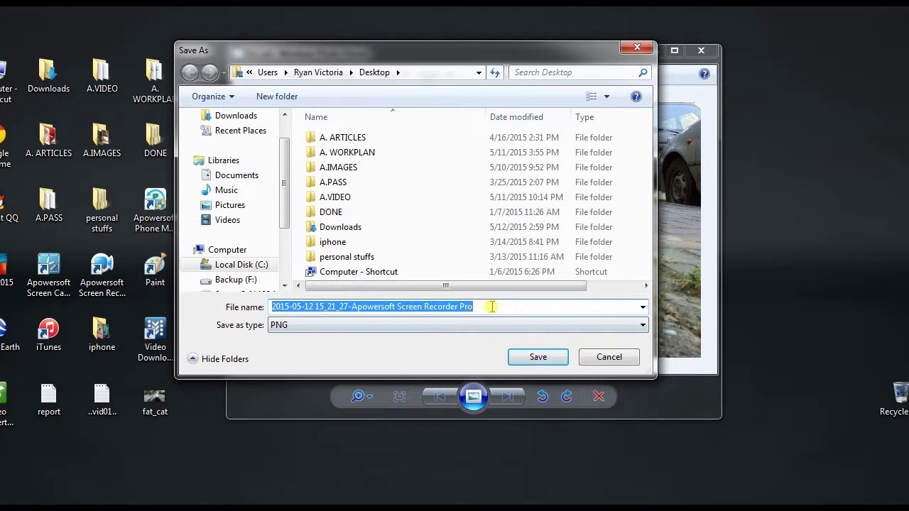
key(BackSpace)
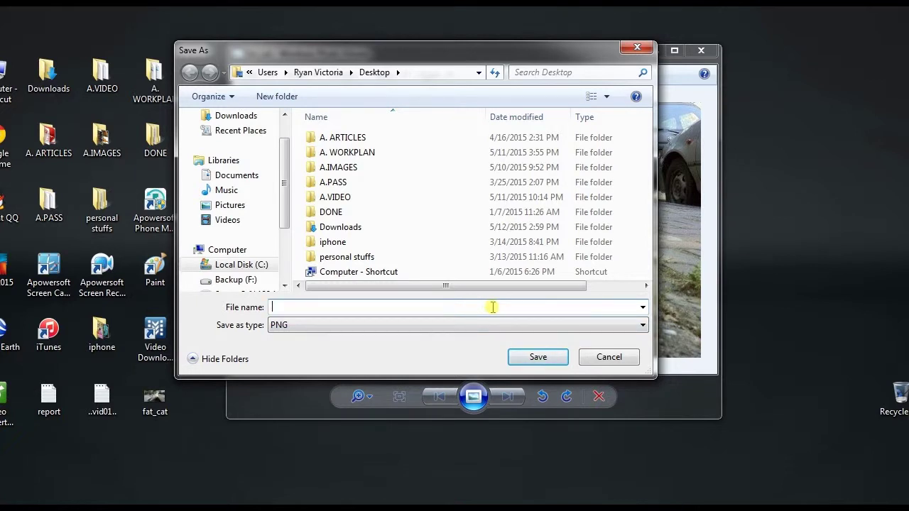
text(catttt)
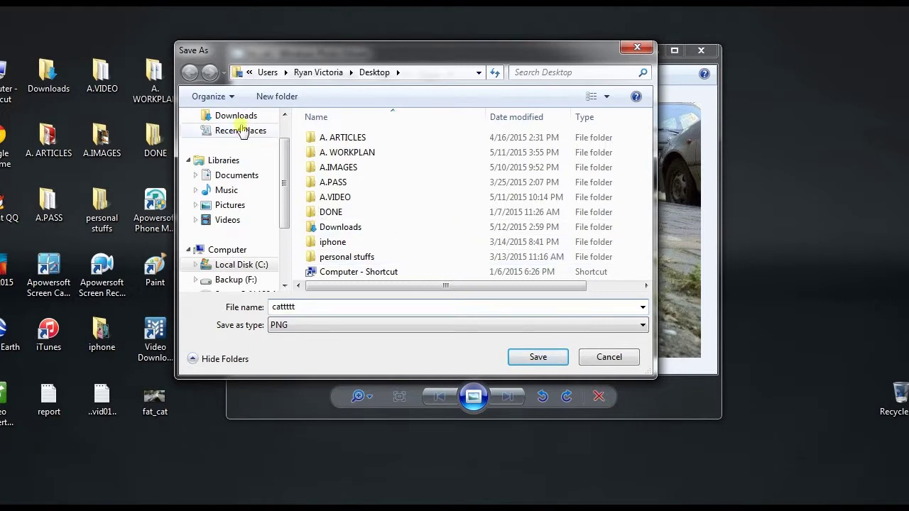
scroll(257, 138, up, 1)
click(258, 138)
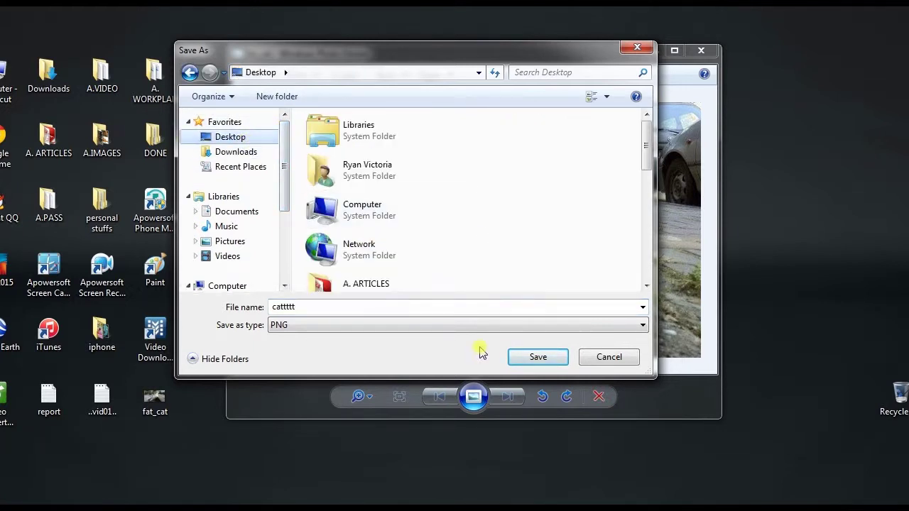
click(538, 357)
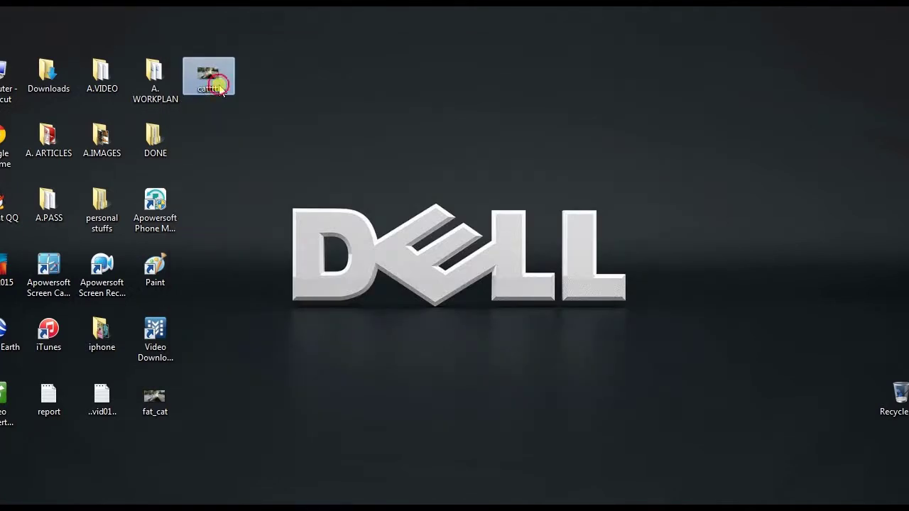
Open the saved "cattttt" image from the desktop to check the Greenshot capture.
double_click(213, 84)
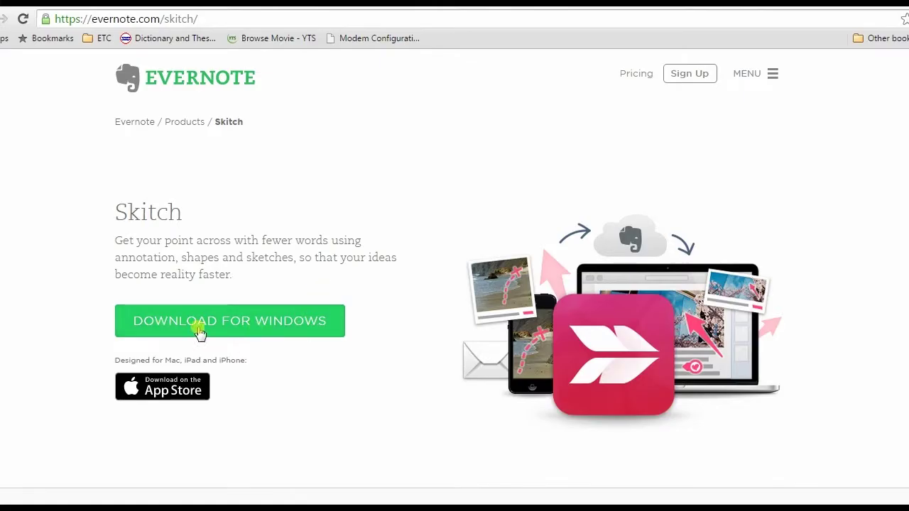
Download Skitch for Windows from the Evernote site and use its Screen Snap to capture the region covering the cat photo.
click(233, 328)
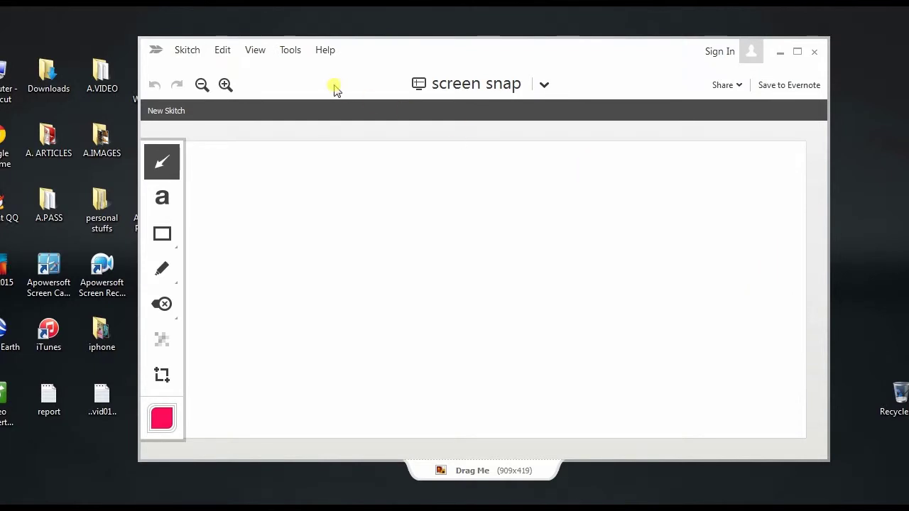
click(544, 85)
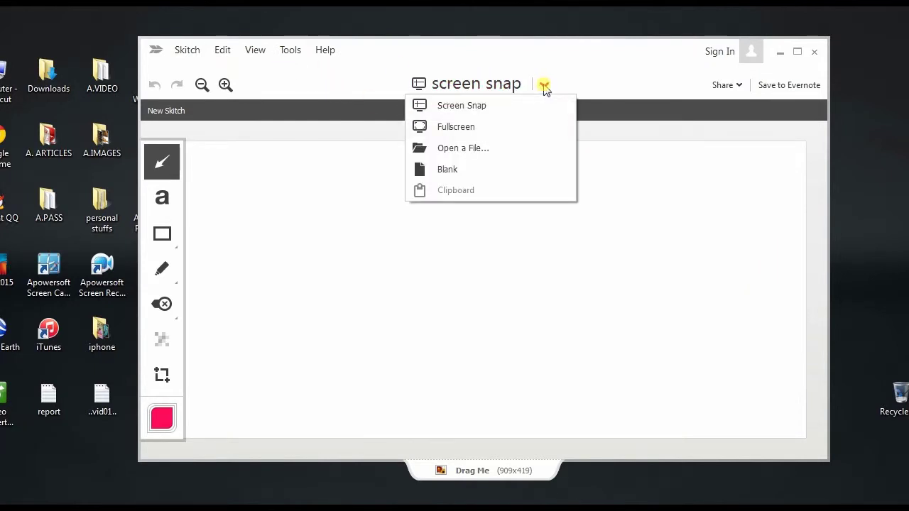
click(473, 108)
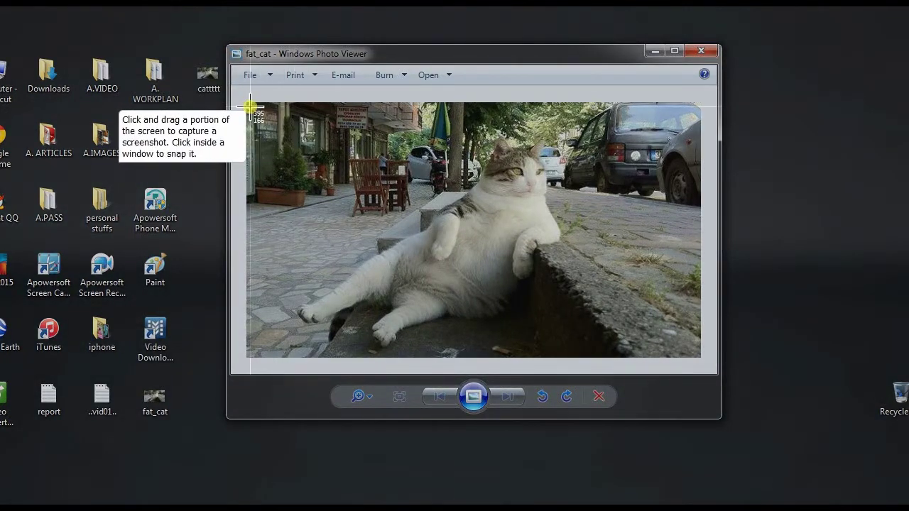
drag(248, 107, 695, 352)
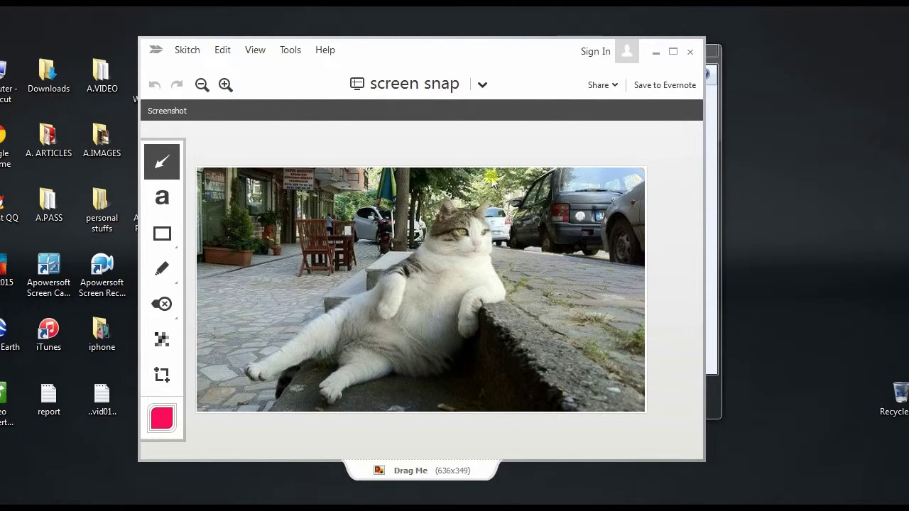
drag(426, 49, 495, 50)
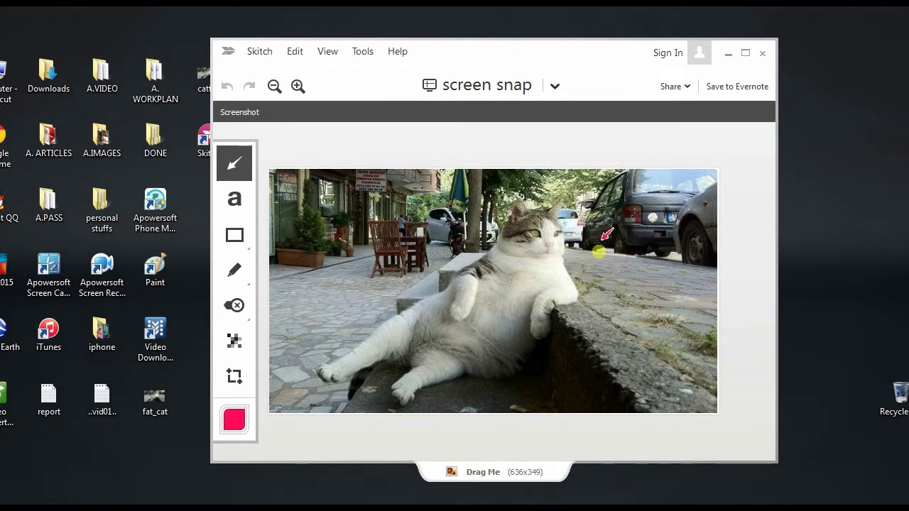
Draw a pink arrow pointing at the cat's chest and add the text "cute cat" above the arrow's tail.
drag(603, 239, 552, 279)
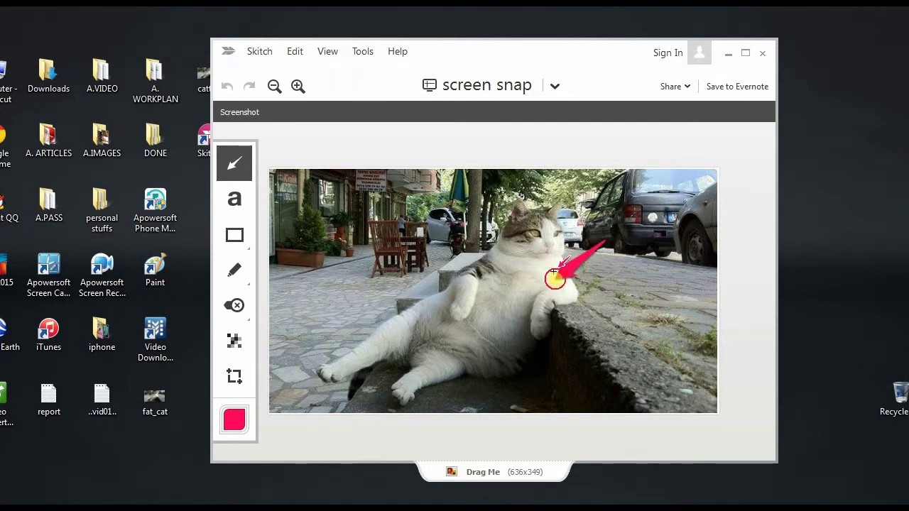
click(241, 201)
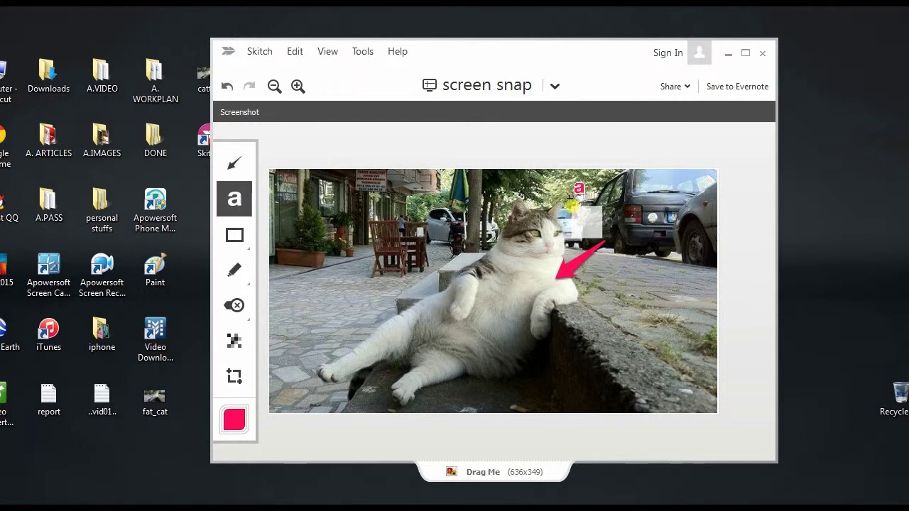
text(cute)
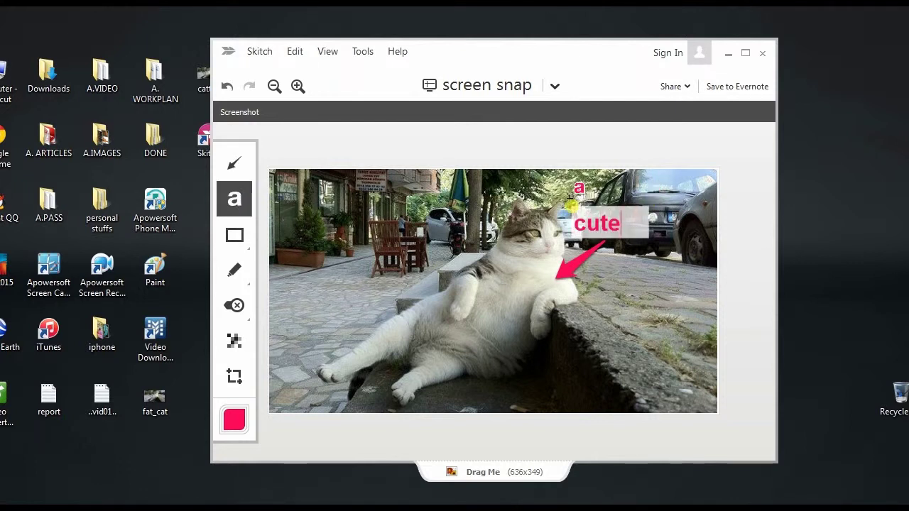
text( cat)
click(602, 274)
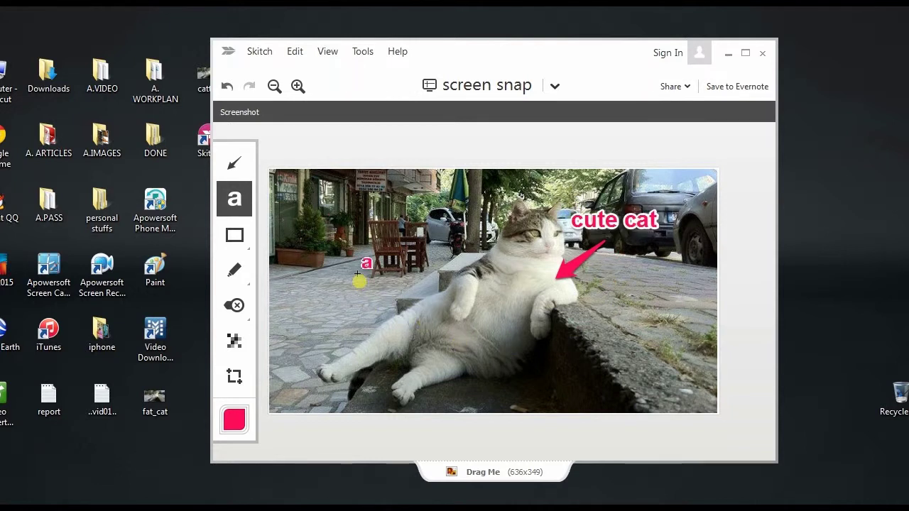
Save the annotated capture to the Desktop as a PNG file named "wow cute" and open the saved image.
click(258, 54)
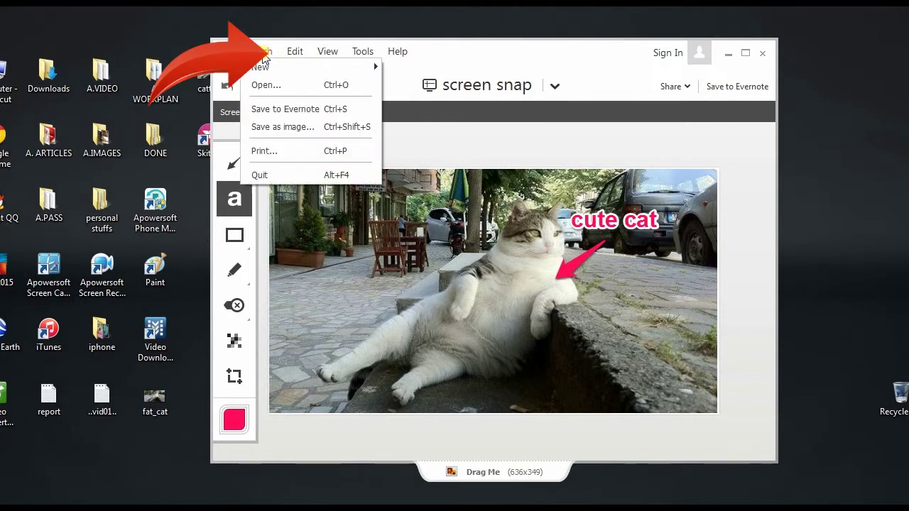
click(294, 127)
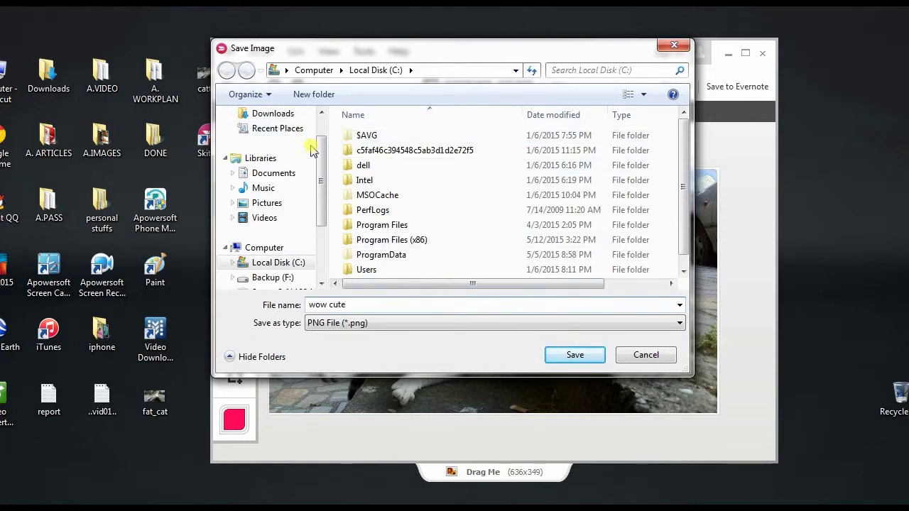
scroll(284, 142, up, 2)
click(267, 134)
click(561, 355)
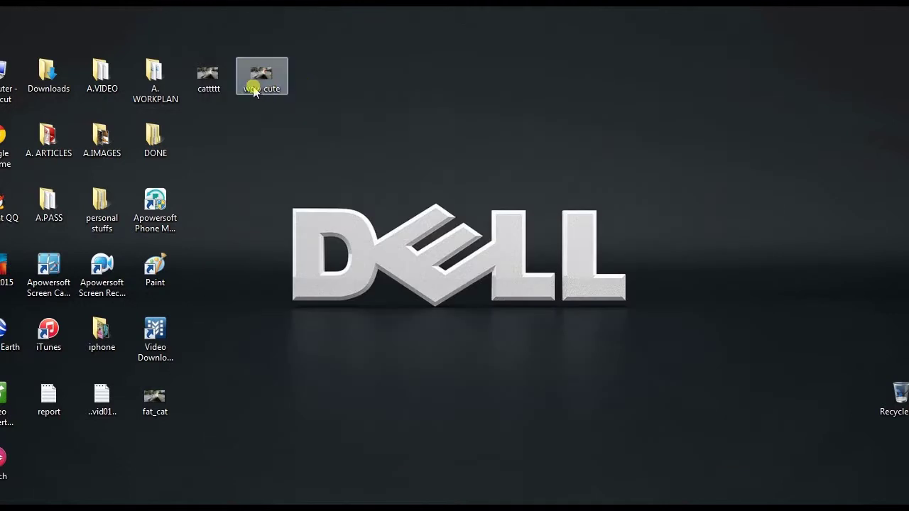
double_click(270, 91)
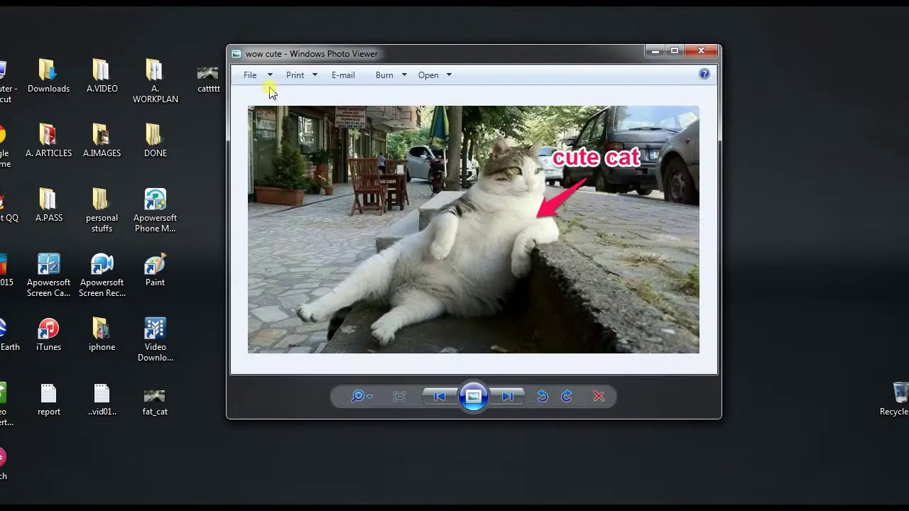